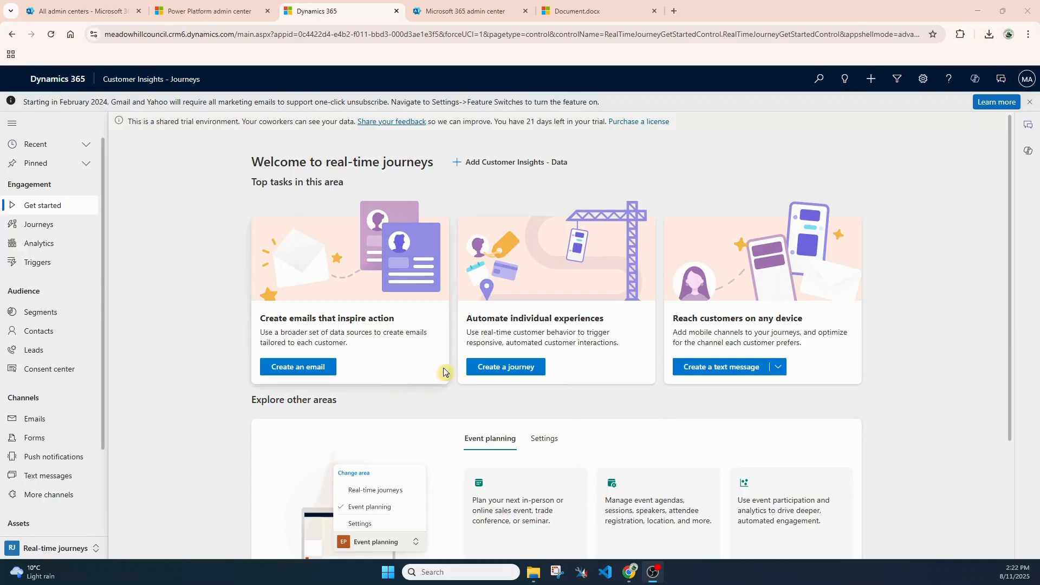
Switch to the Word document and write the heading Journey with "-email templates" and "- sms templates" on separate lines below
left_click(569, 12)
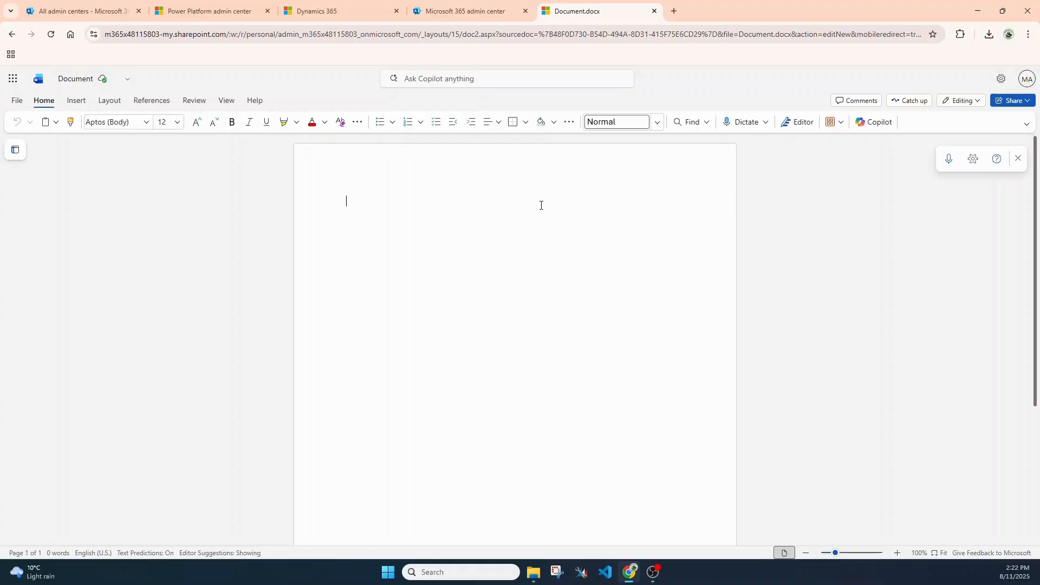
type("Journey")
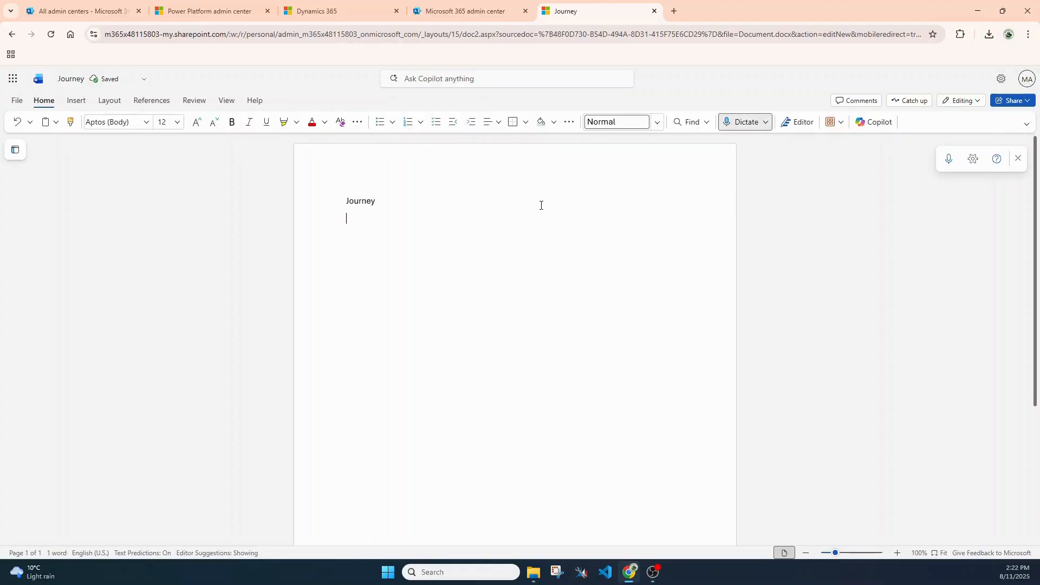
type(" -email templates")
key("Return")
type("- sms templates")
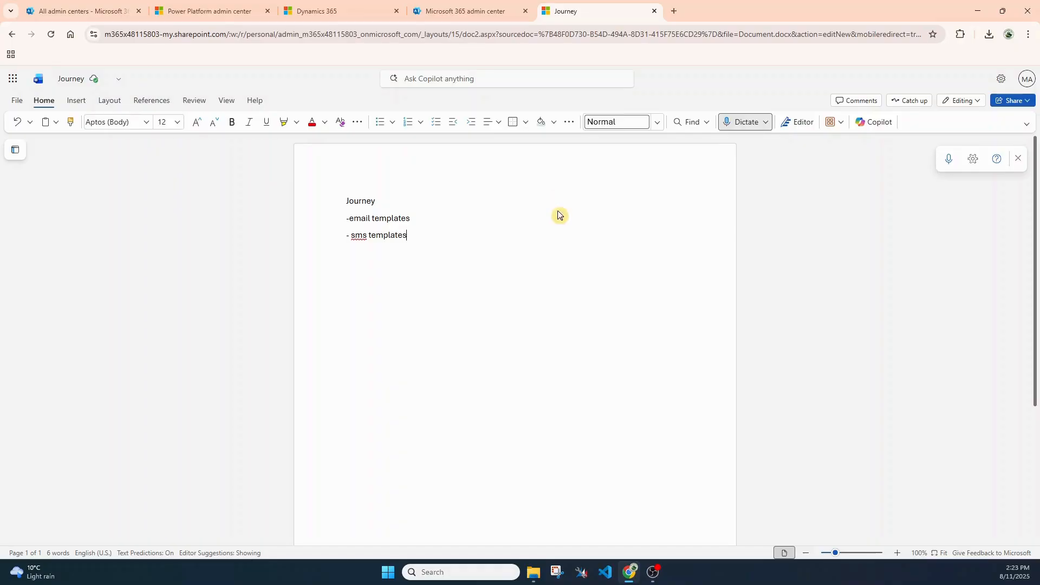
Switch to Dynamics 365, change to the Settings area and open the list of compliance profiles
left_click(345, 11)
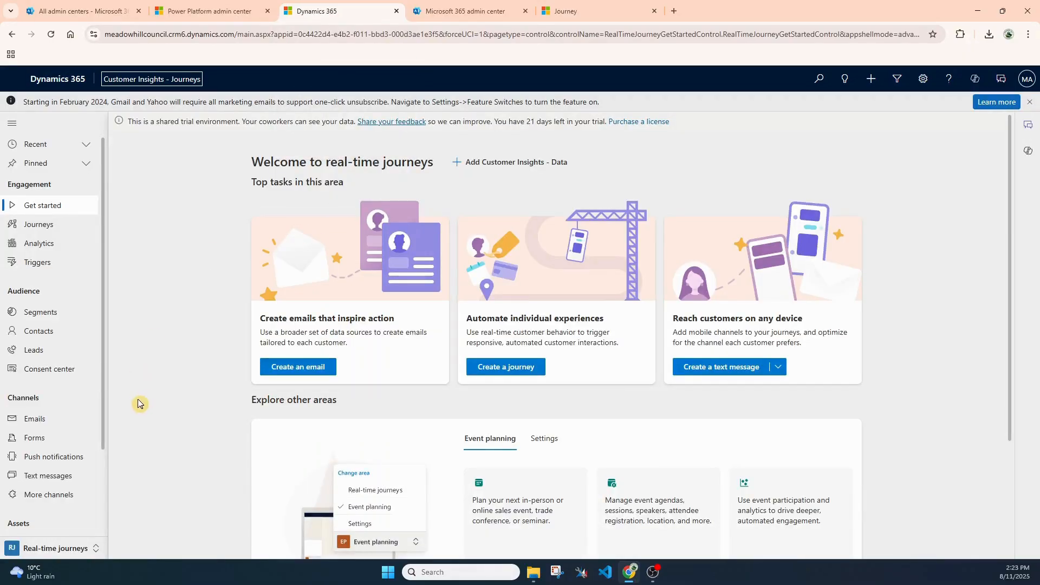
scroll(93, 508, "down", 2)
scroll(92, 515, "down", 1)
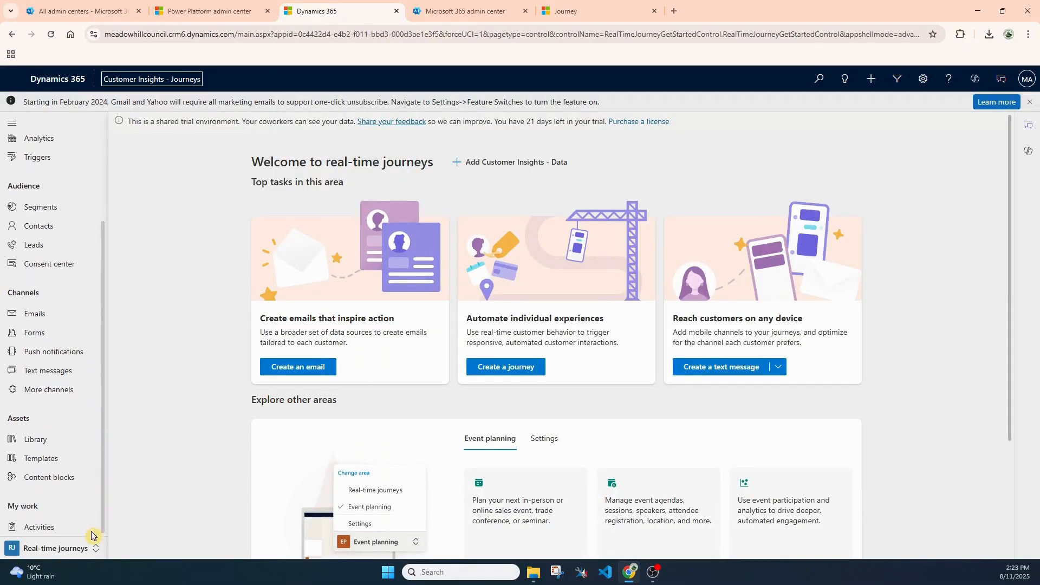
left_click(67, 549)
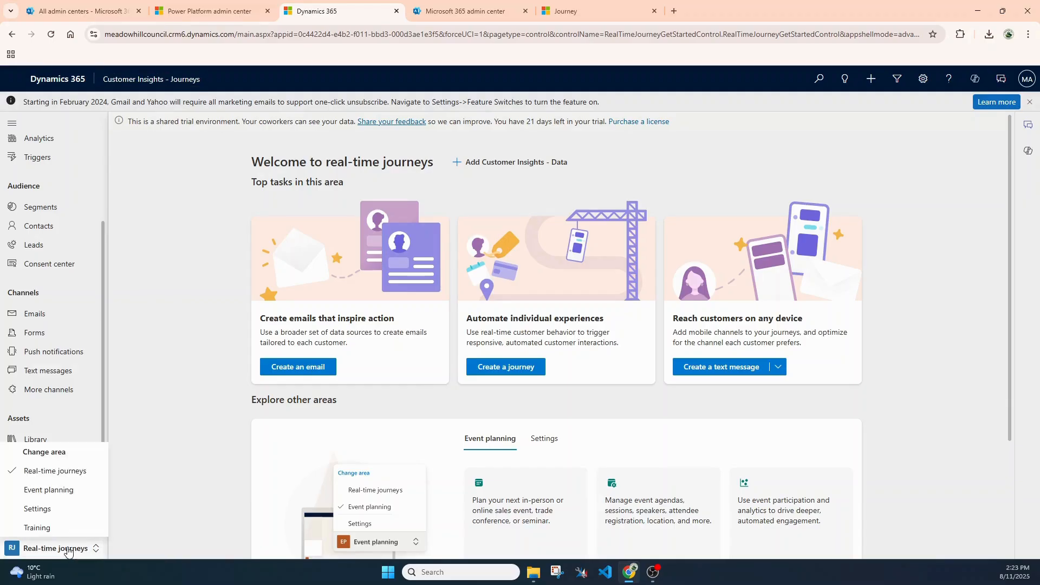
left_click(38, 509)
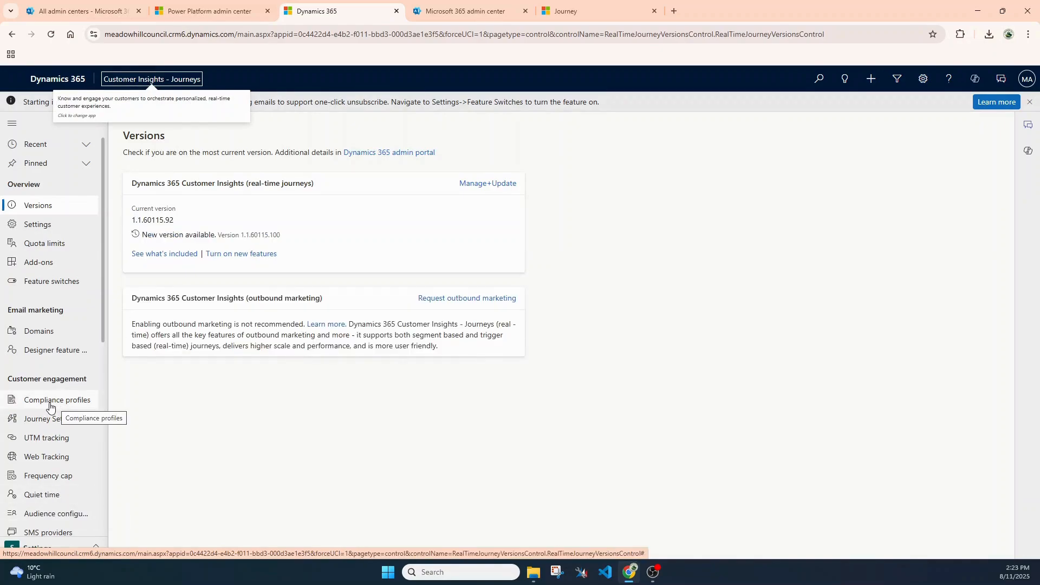
left_click(50, 406)
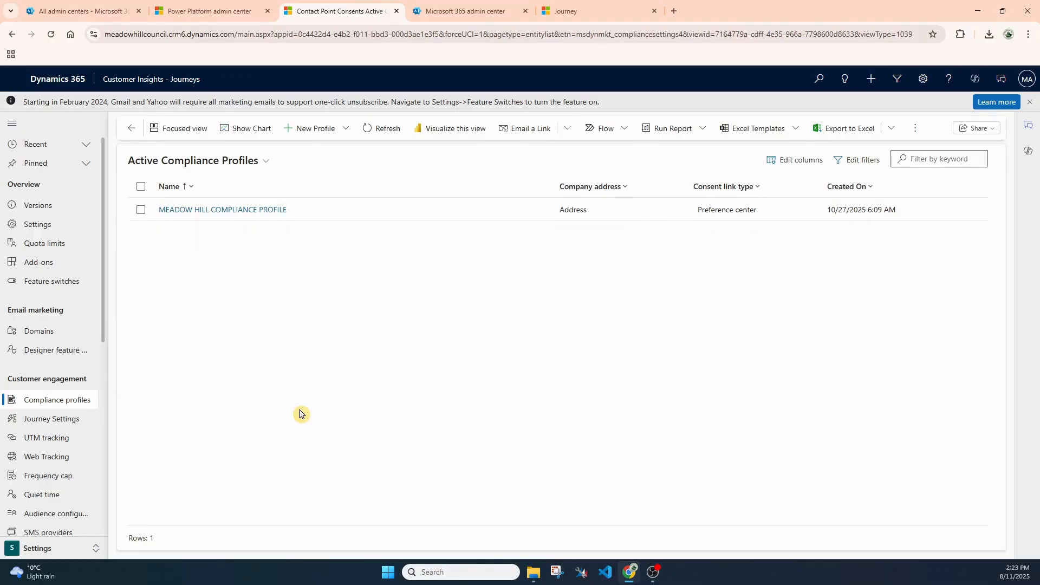
Review the general details and consent purposes of MEADOW HILL COMPLIANCE PROFILE, and open its Commercial purpose
left_click(245, 214)
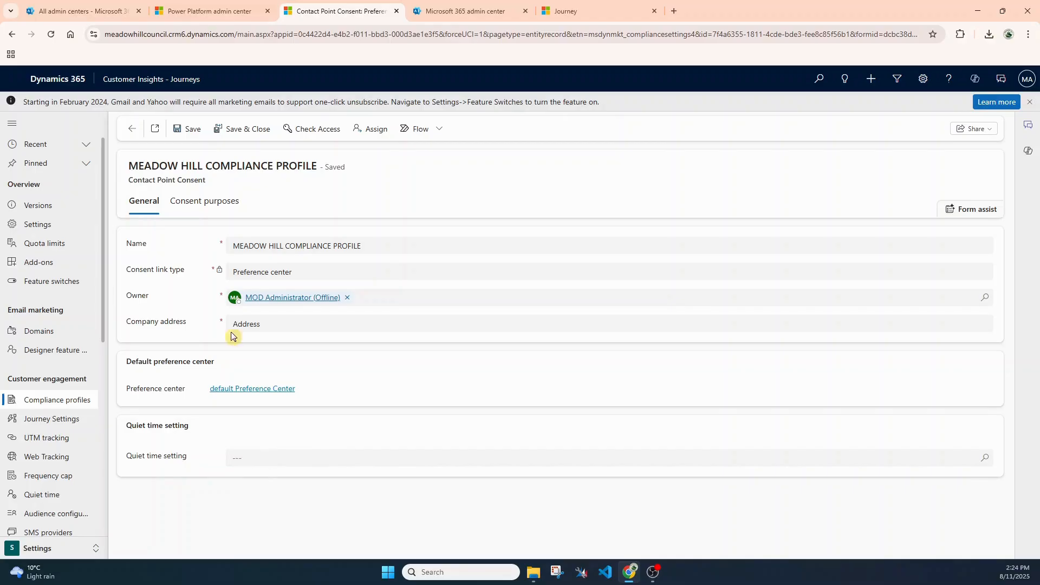
left_click(228, 207)
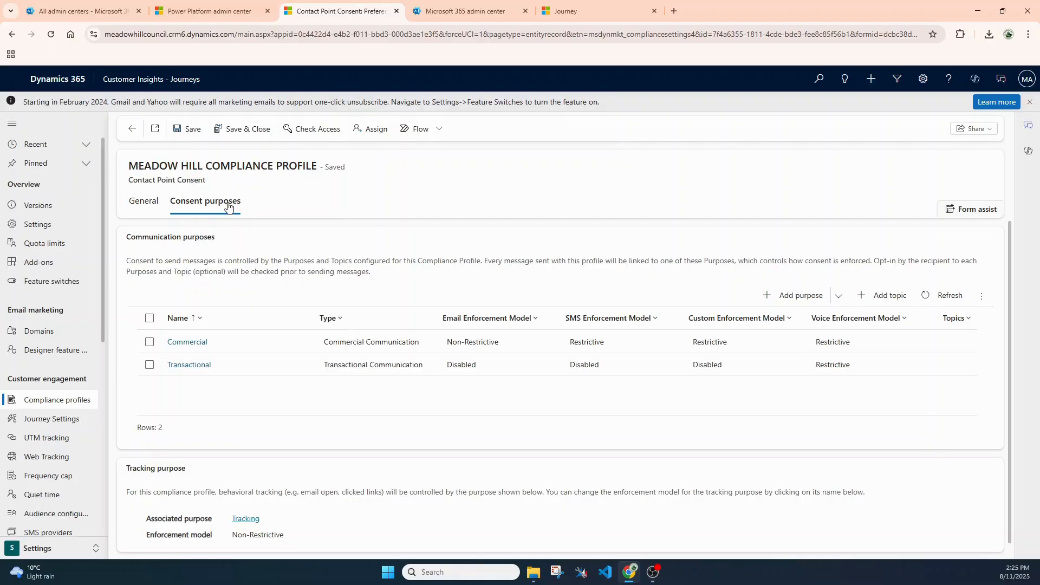
left_click(205, 343)
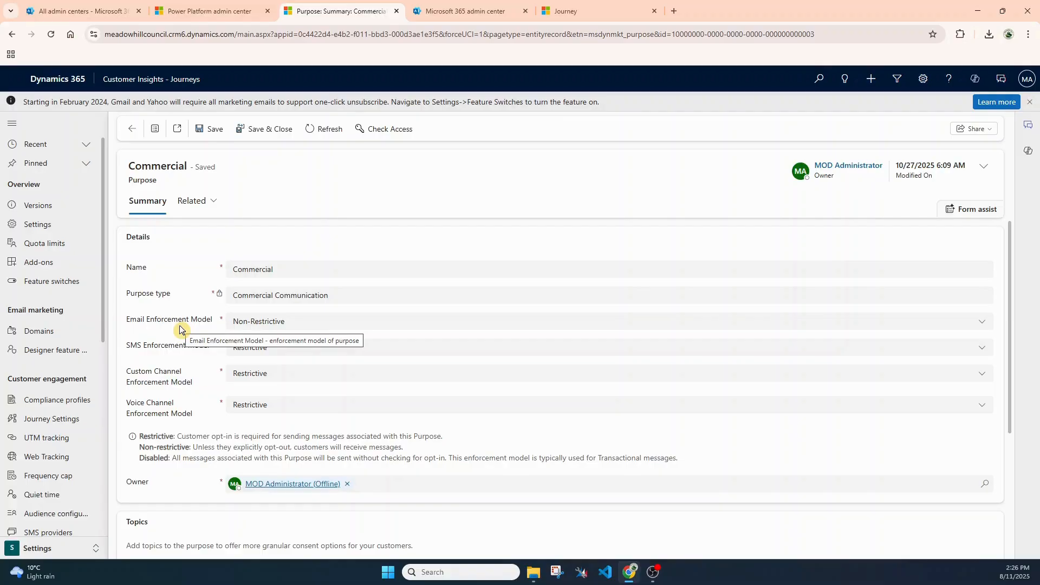
Return to the Real-time journeys area and create a new email from the Email digest 1 template
left_click(36, 550)
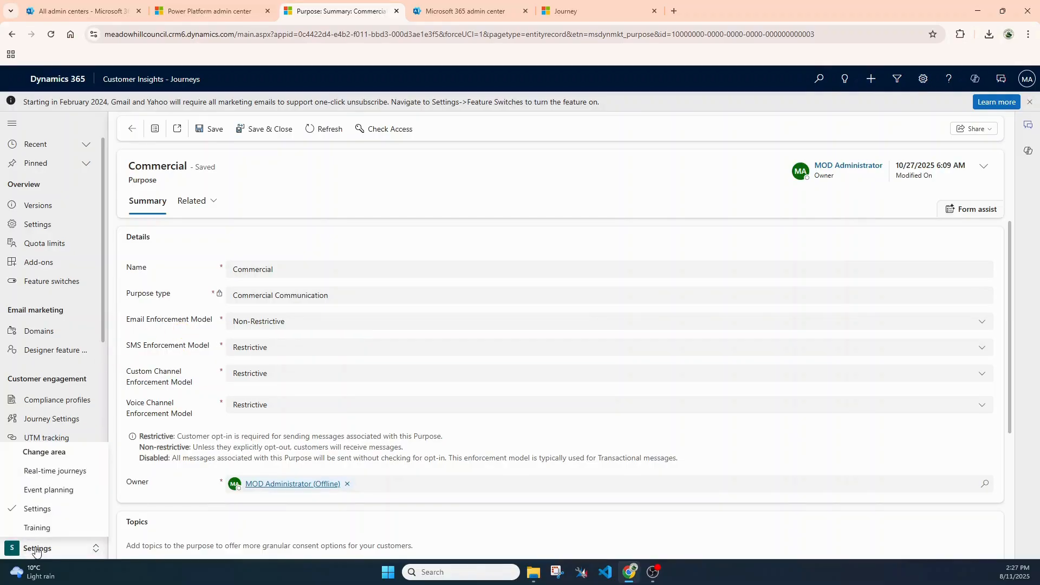
left_click(38, 476)
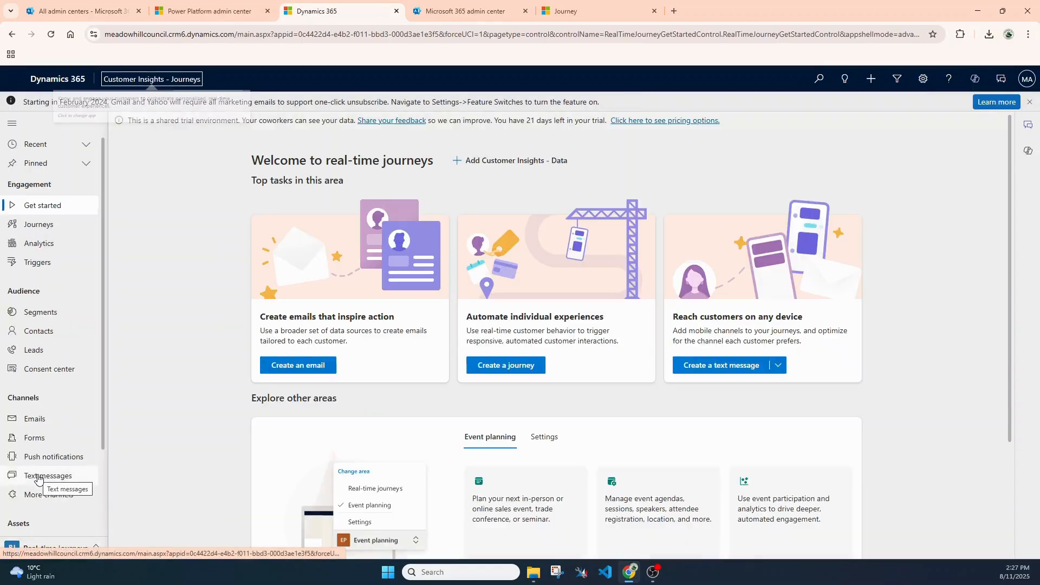
left_click(35, 418)
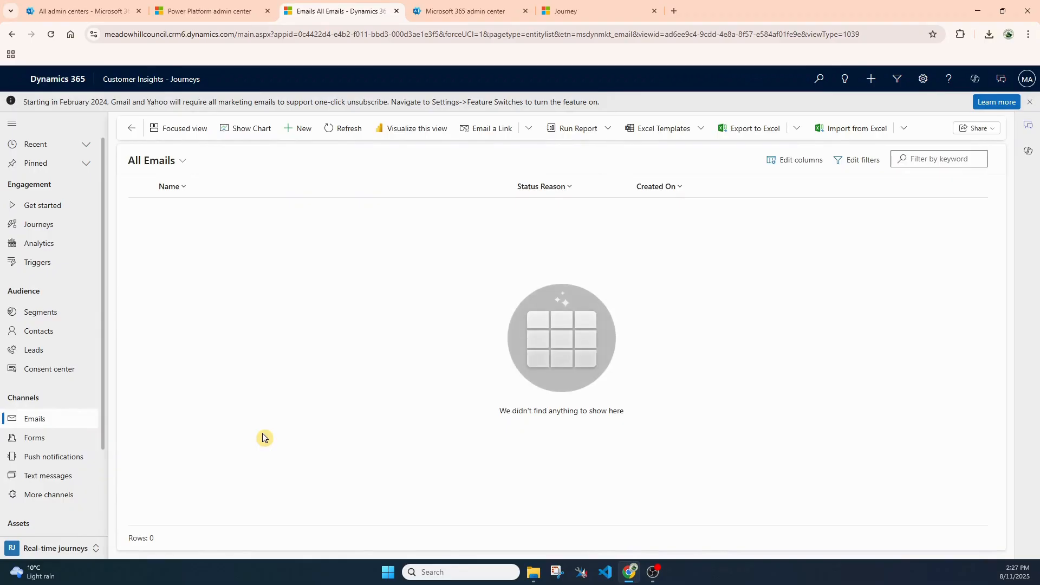
left_click(303, 129)
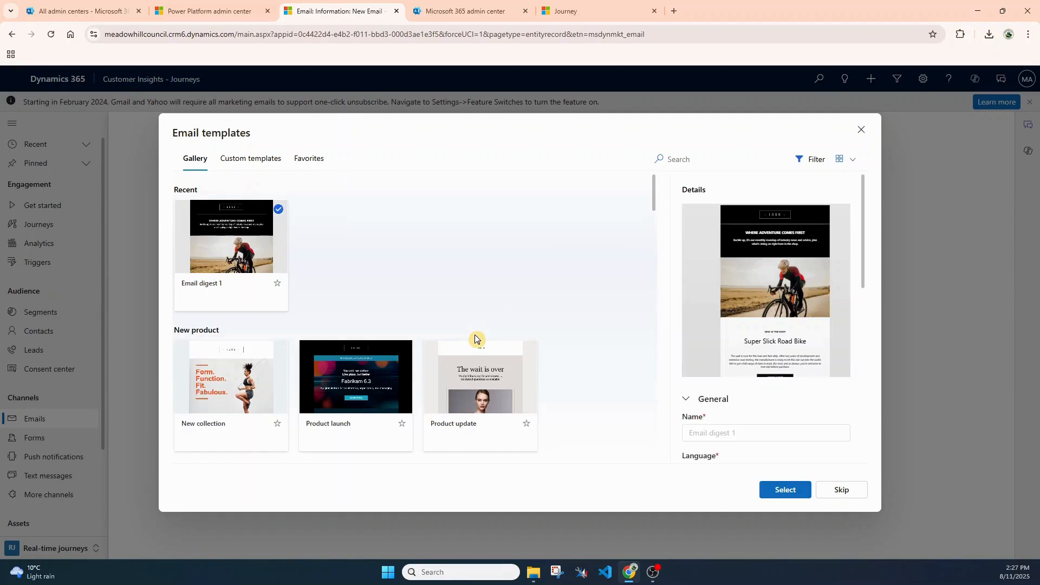
left_click(232, 246)
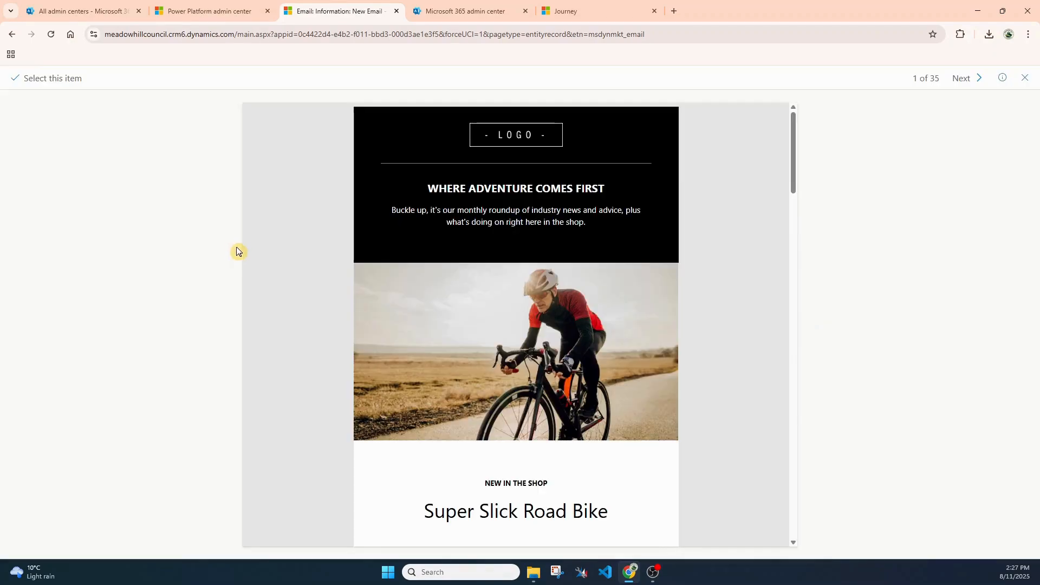
left_click(63, 79)
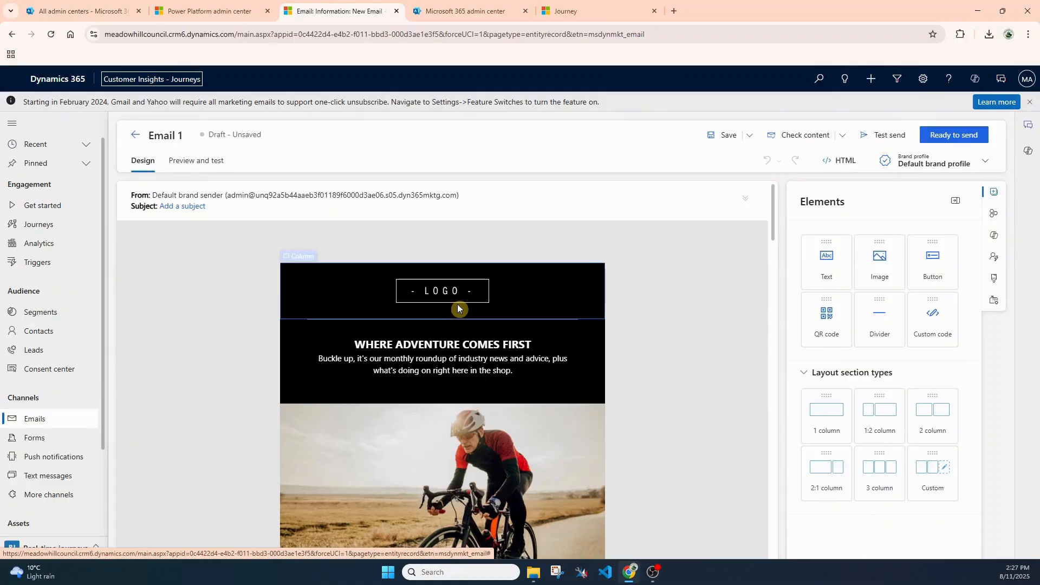
Assign MEADOW HILL COMPLIANCE PROFILE with the Commercial purpose in the email's compliance settings, and save the draft
left_click(992, 307)
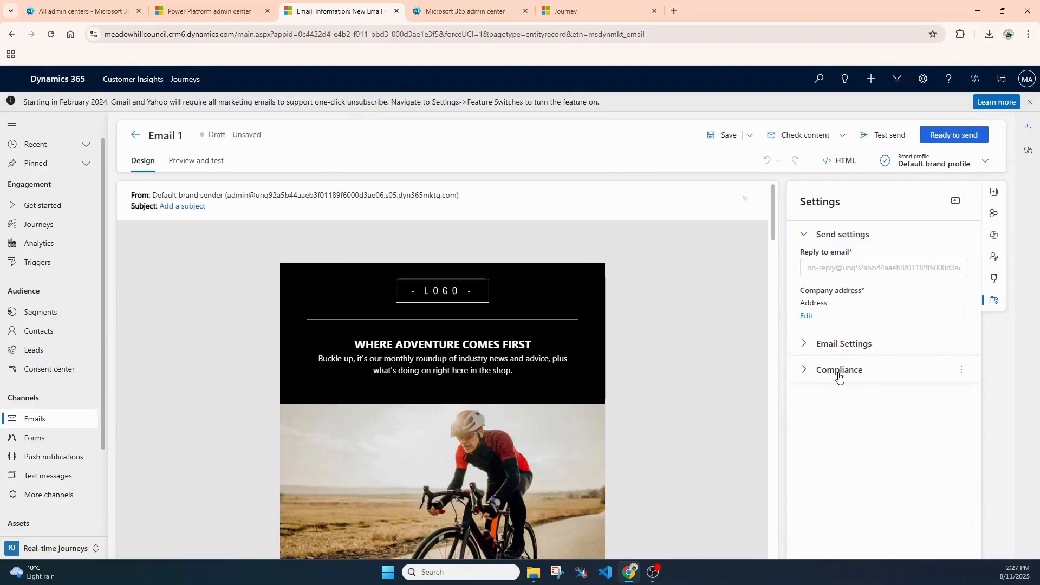
left_click(839, 374)
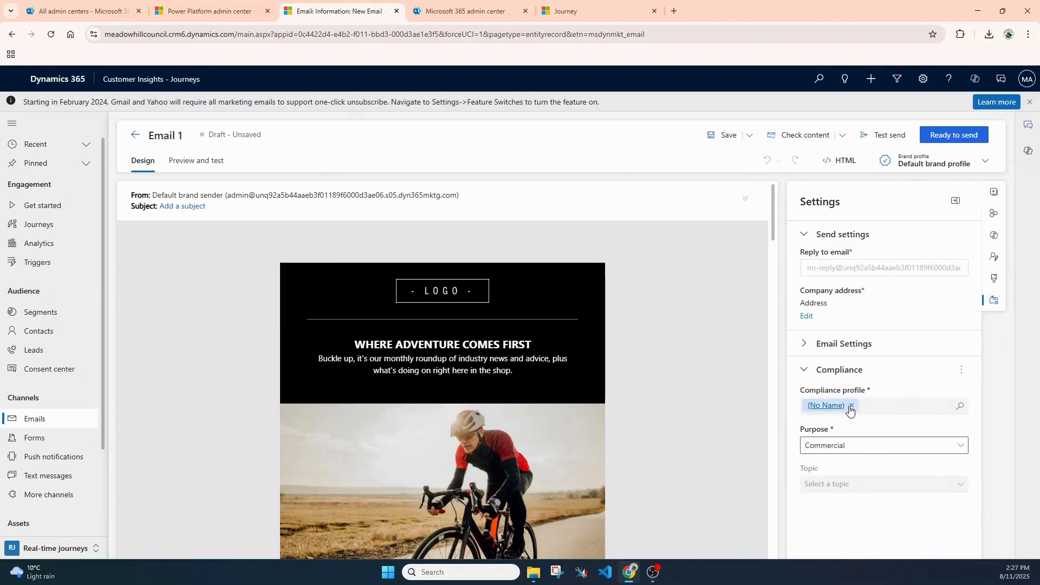
left_click(851, 405)
left_click(959, 394)
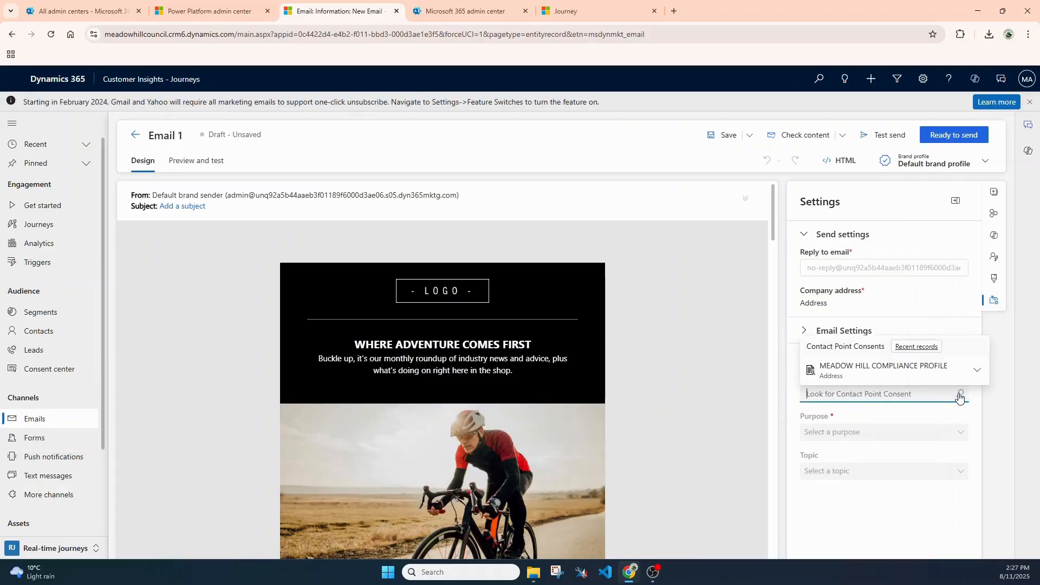
left_click(930, 373)
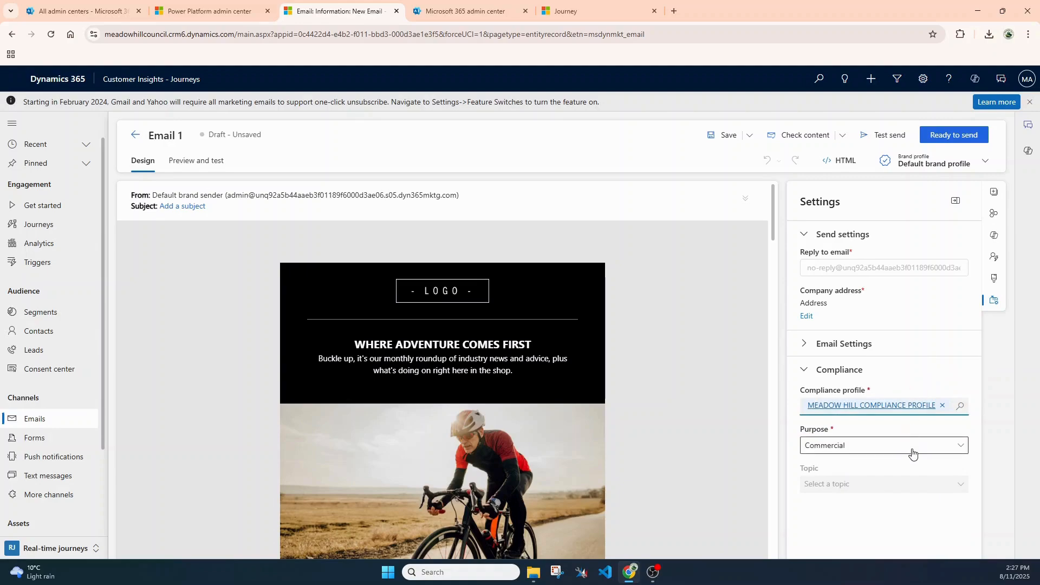
left_click(921, 490)
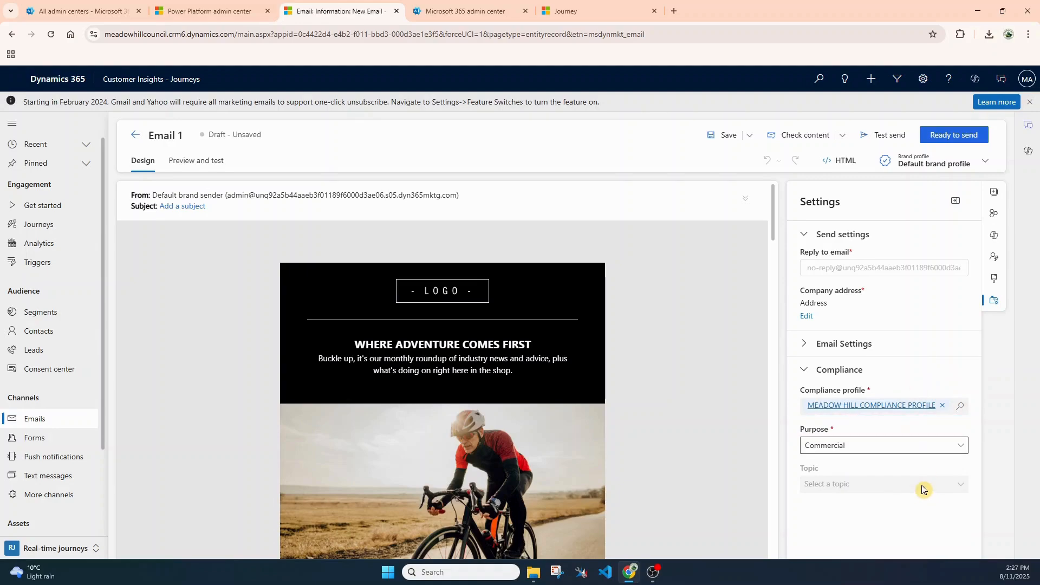
left_click(723, 136)
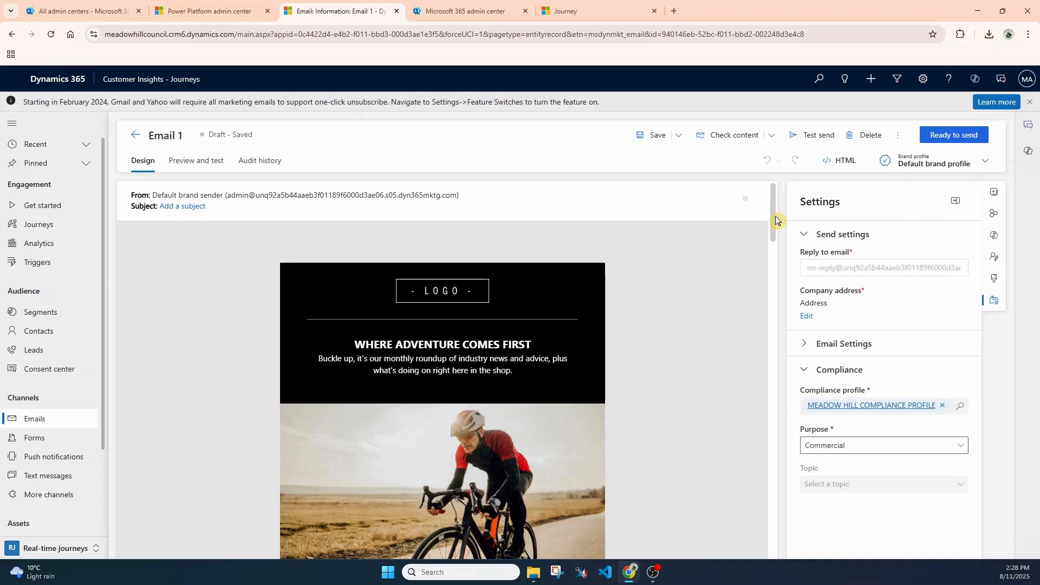
left_click_drag(775, 217, 748, 511)
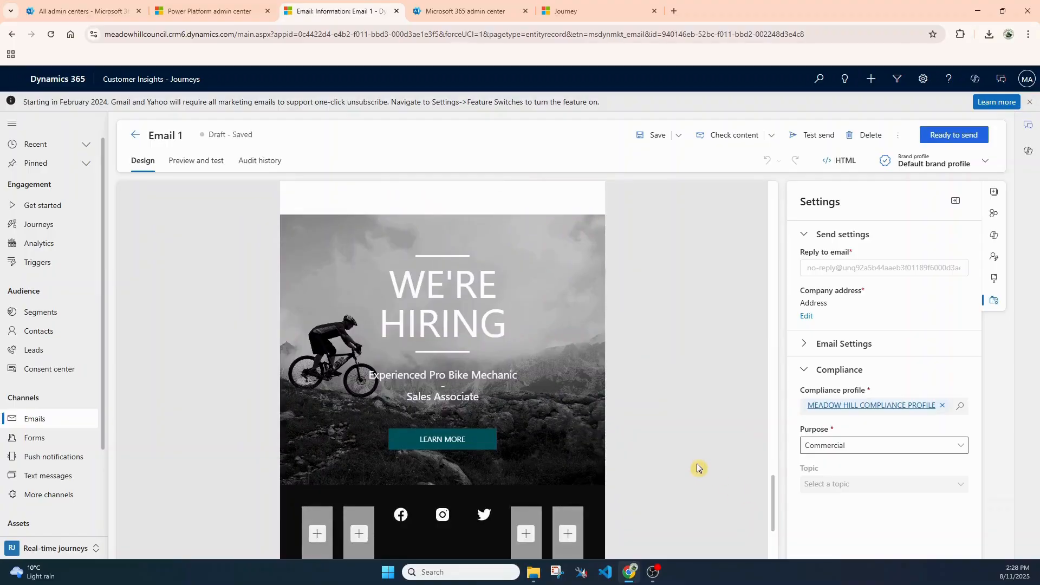
scroll(696, 465, "down", 3)
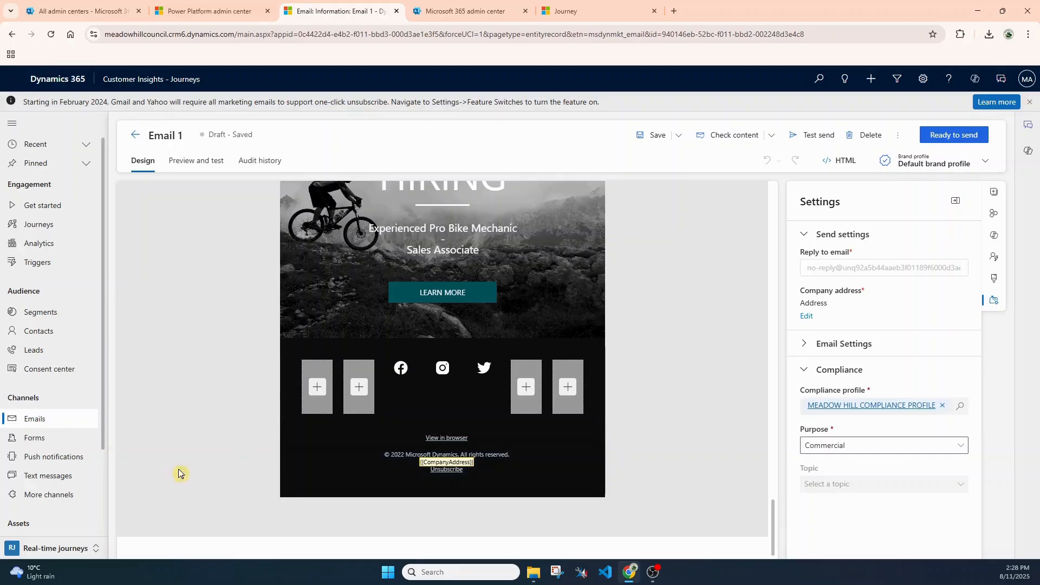
Return to the Settings area and open the Commercial consent purpose of MEADOW HILL COMPLIANCE PROFILE
left_click(52, 553)
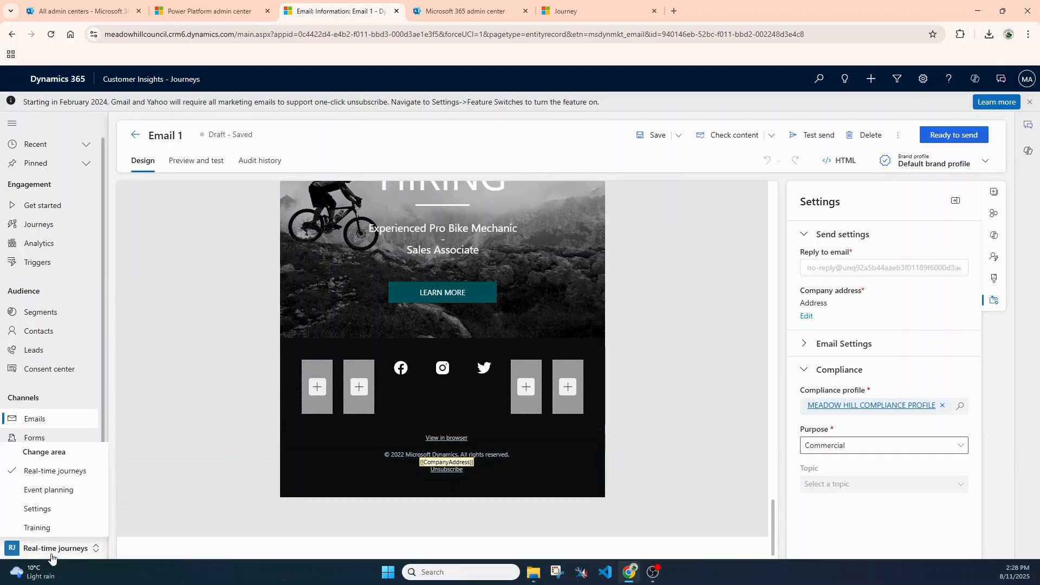
left_click(47, 511)
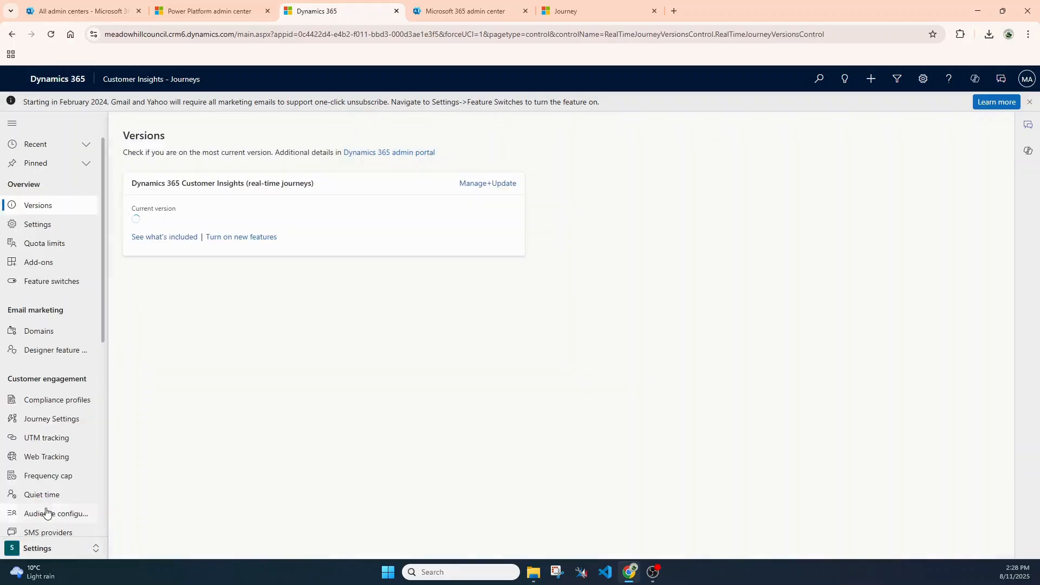
left_click(37, 405)
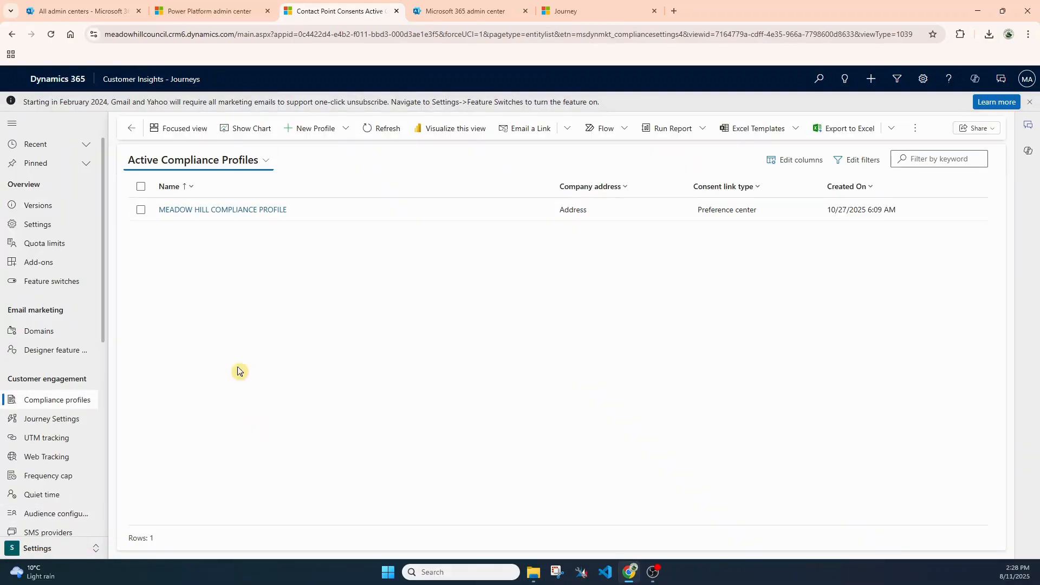
left_click(230, 211)
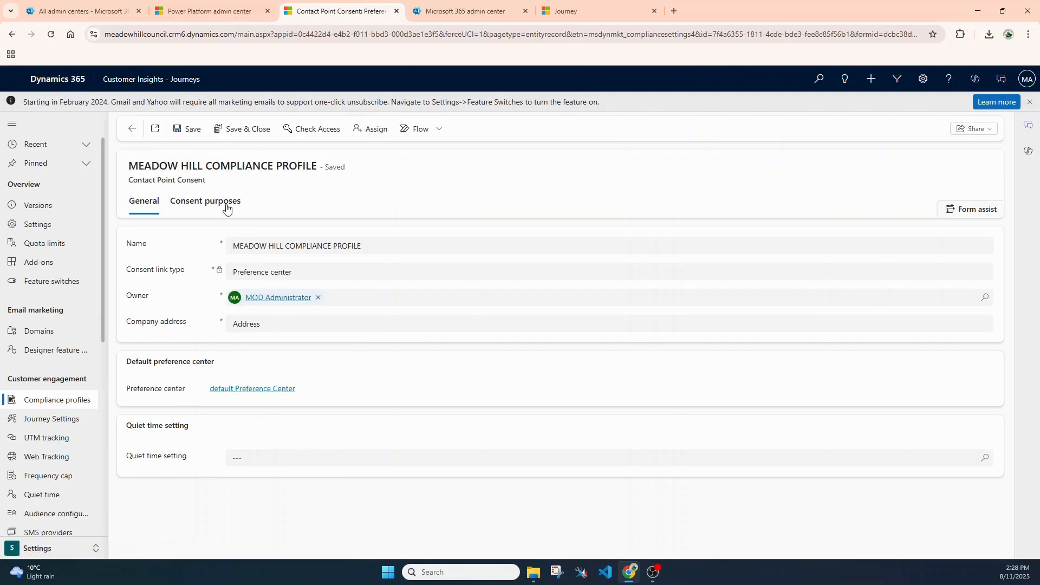
left_click(226, 206)
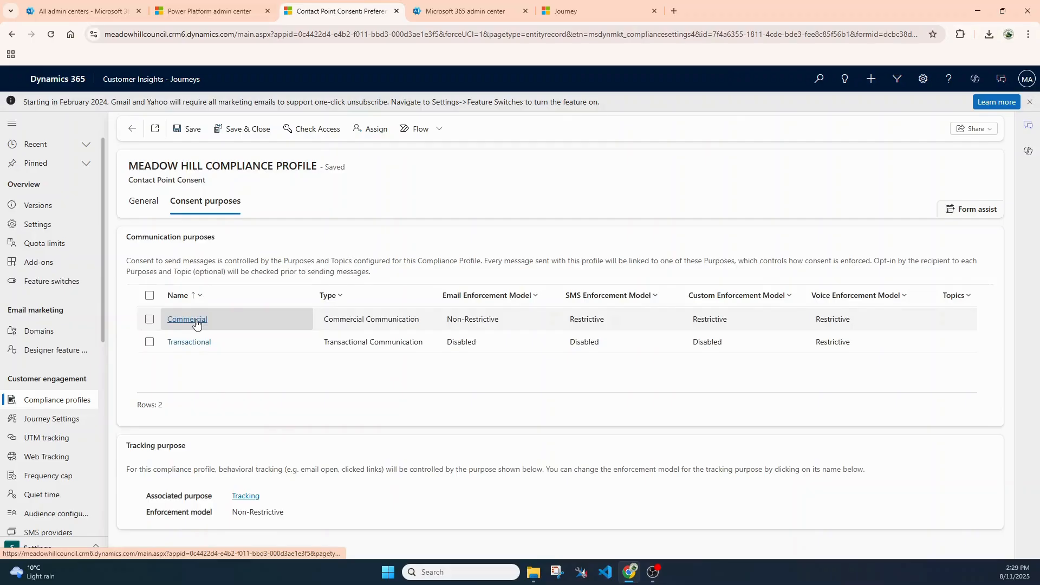
left_click(197, 341)
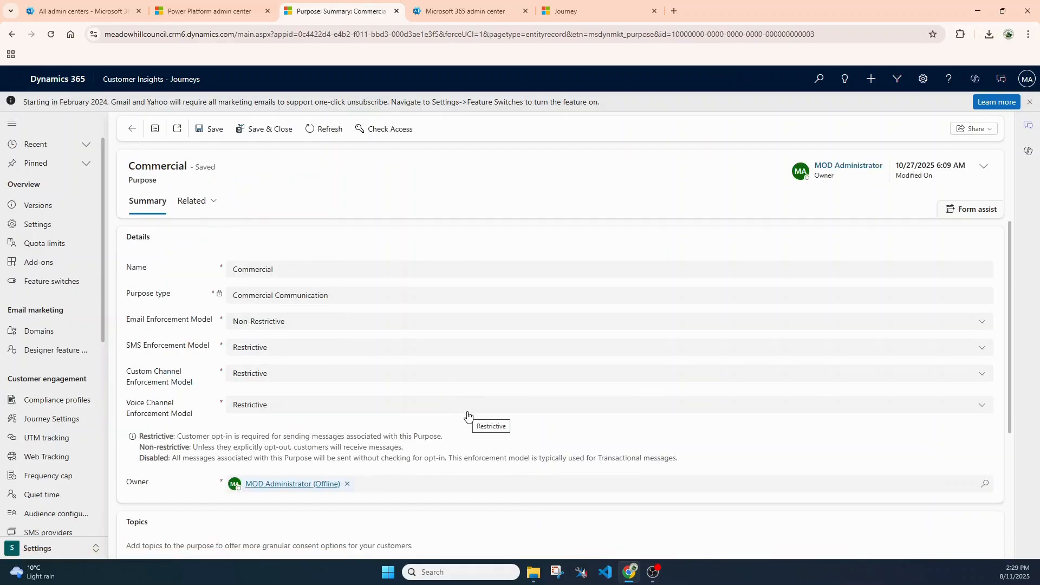
Add a topic named Christmas Bin Collection to the Commercial purpose and save it
scroll(468, 416, "down", 4)
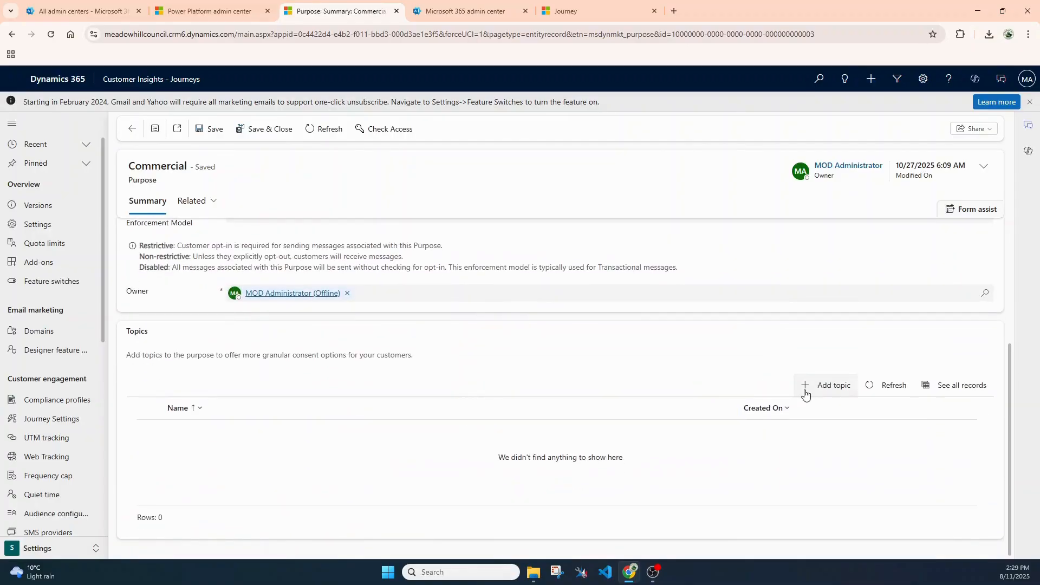
left_click(605, 417)
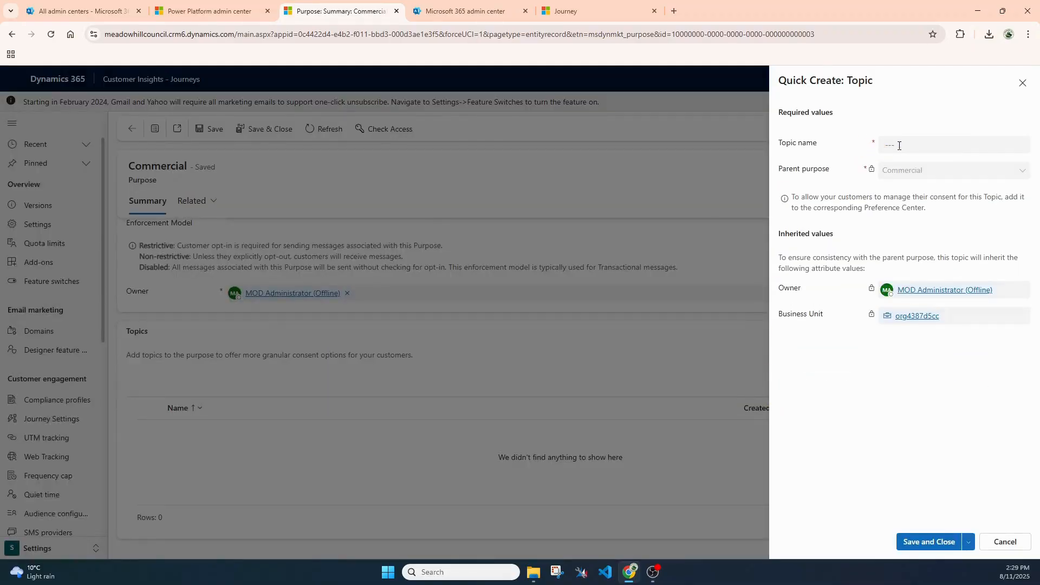
left_click(898, 144)
type("Christmas Bin Collection")
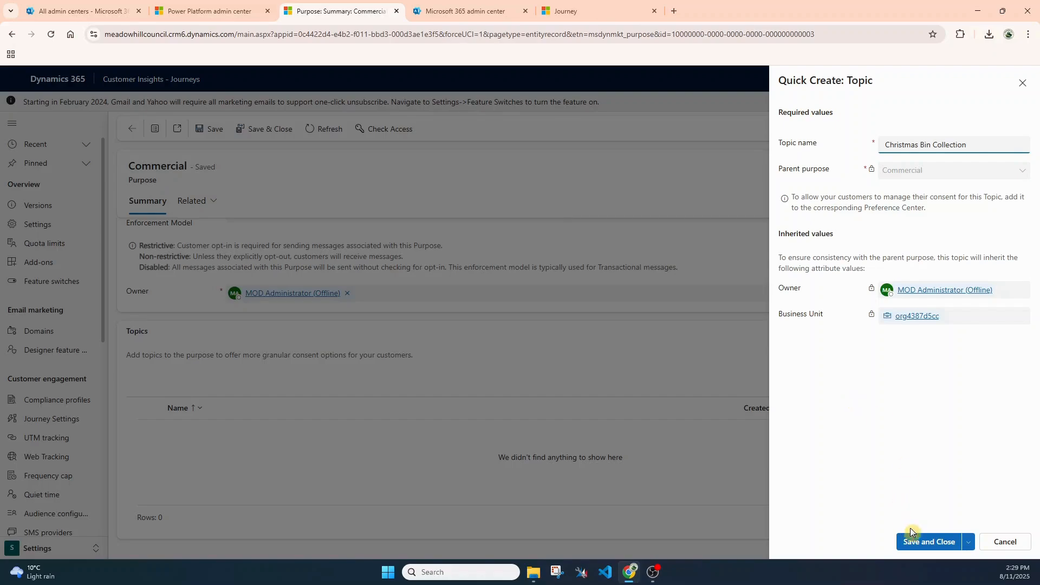
left_click(919, 542)
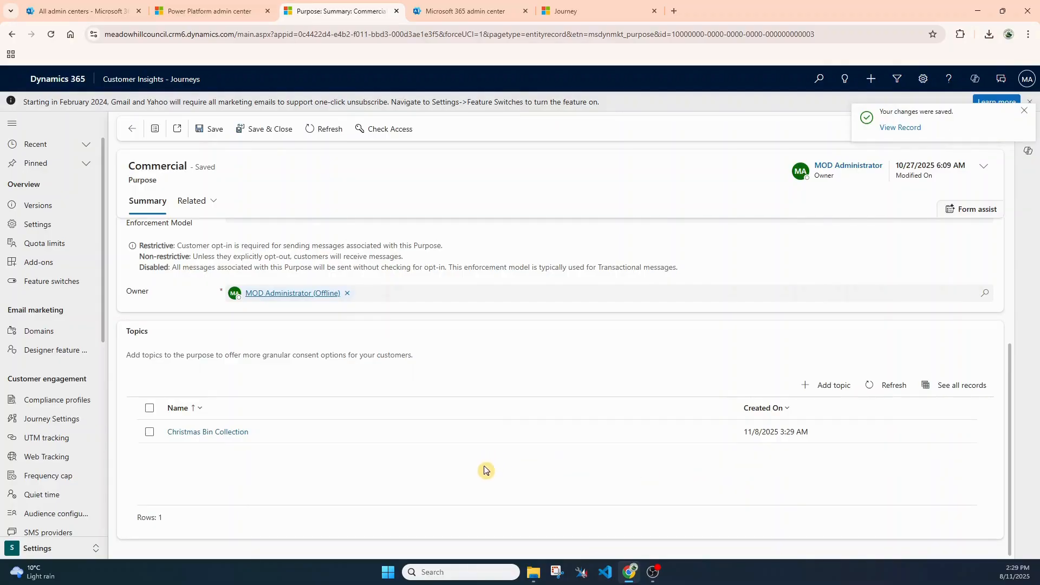
Save and close the Commercial purpose, and open the compliance profile's default Preference Center for live editing
scroll(485, 470, "up", 3)
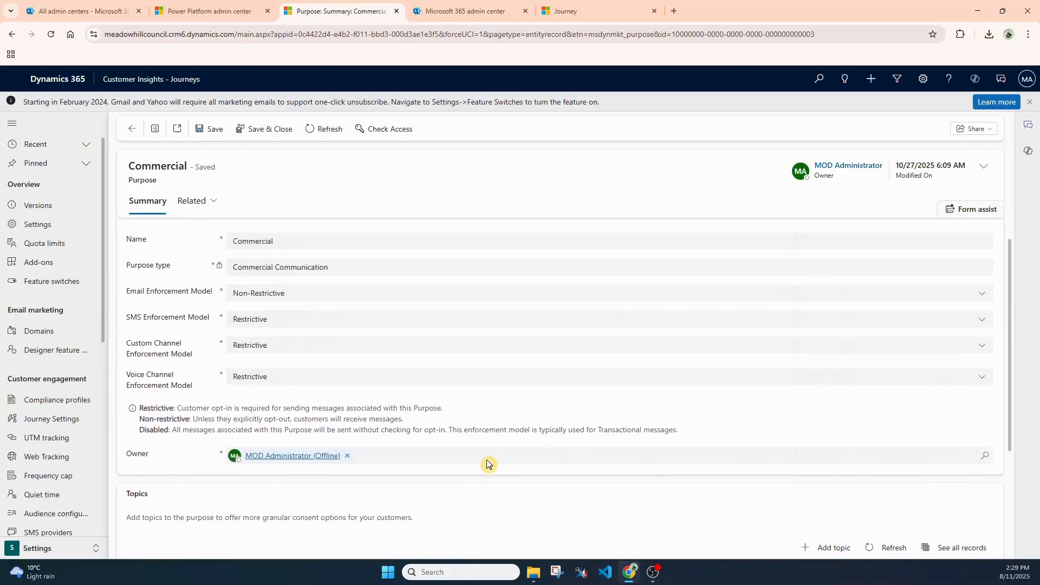
left_click(271, 130)
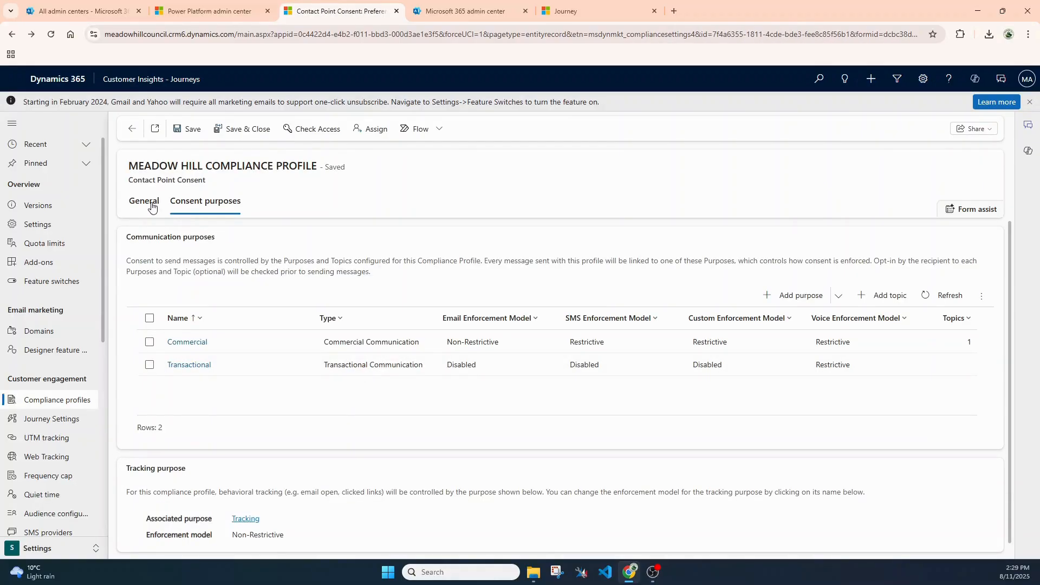
left_click(150, 203)
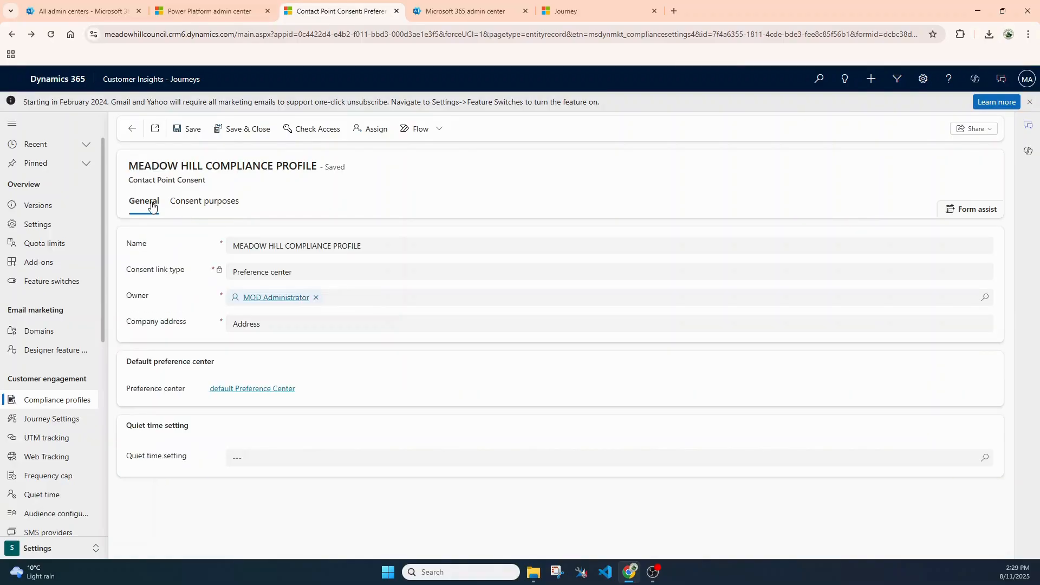
left_click(233, 390)
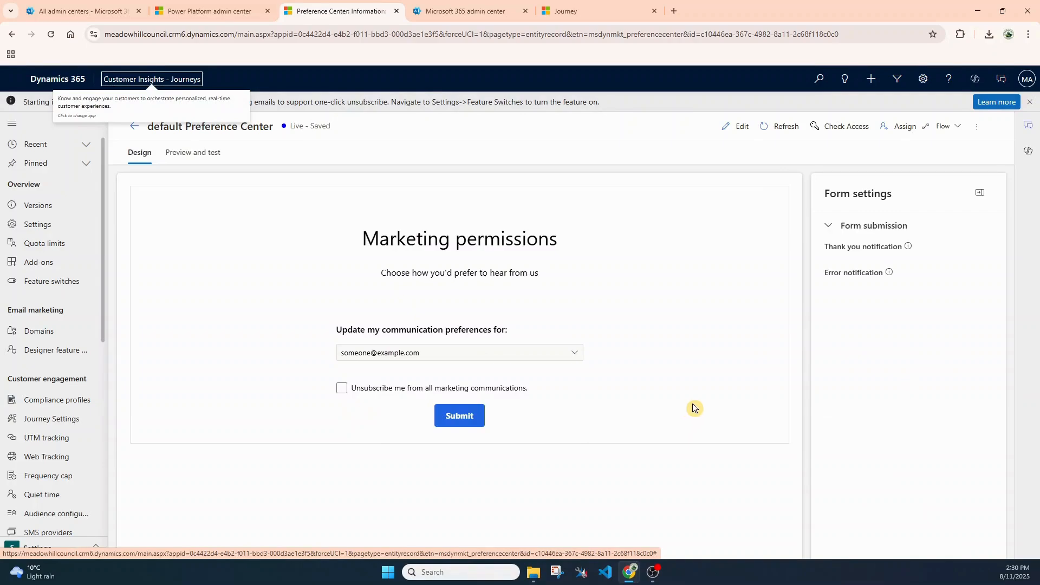
left_click(742, 128)
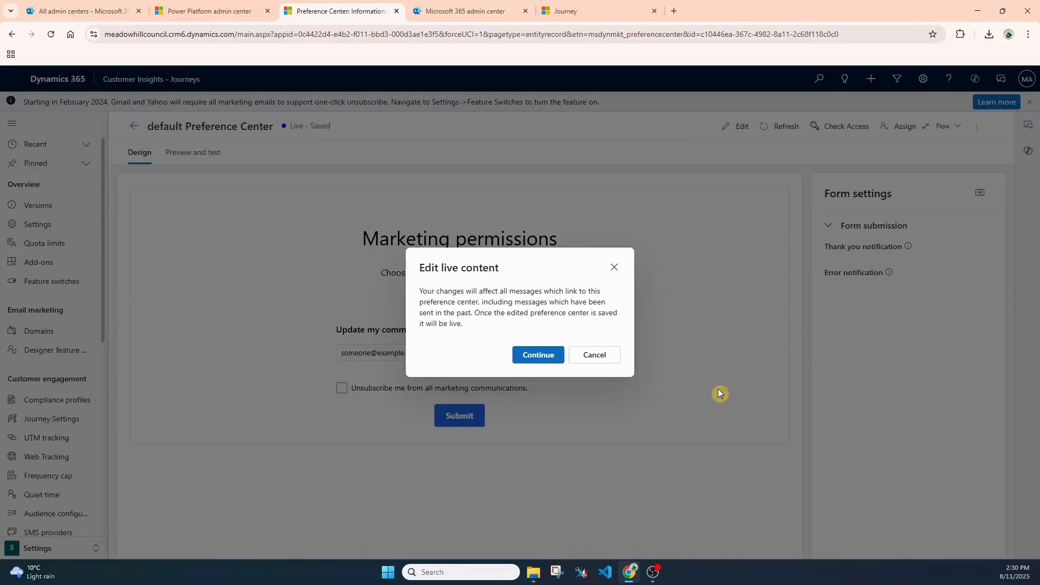
left_click(545, 354)
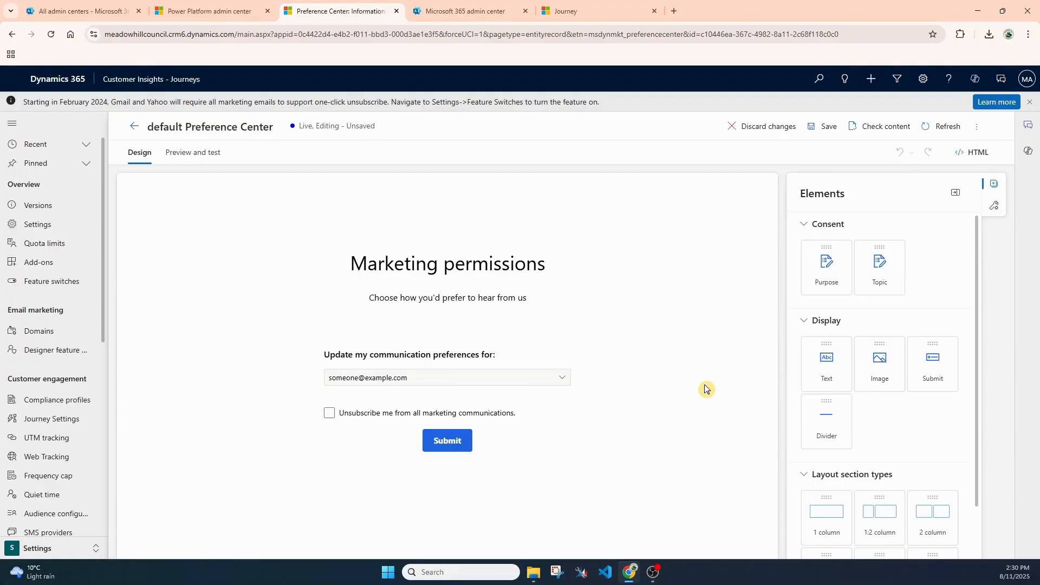
Add a Topic element for Christmas Bin Collection above the unsubscribe checkbox in the preference center form, and save it
left_click_drag(878, 278, 452, 480)
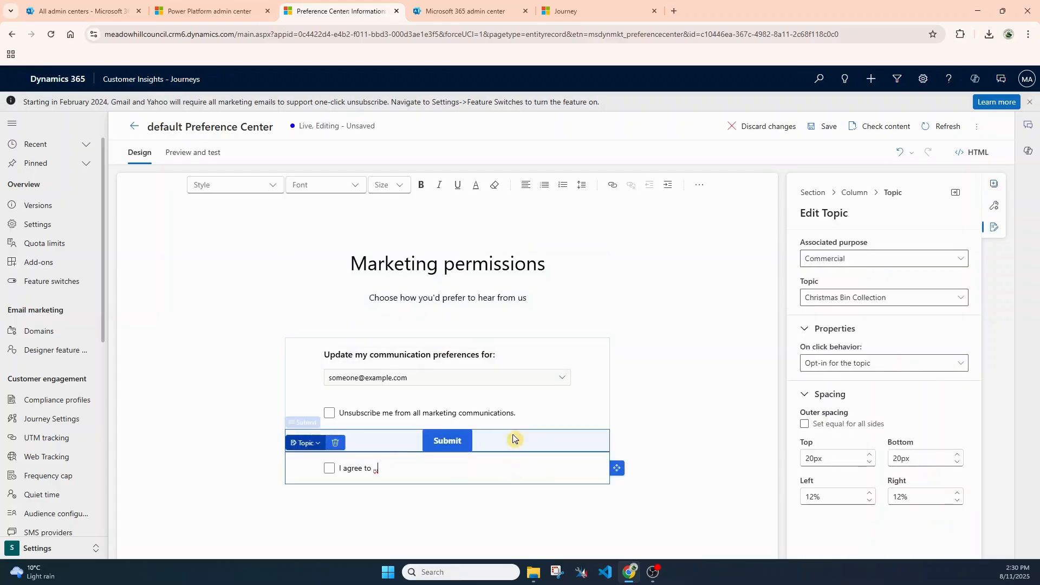
left_click(515, 408)
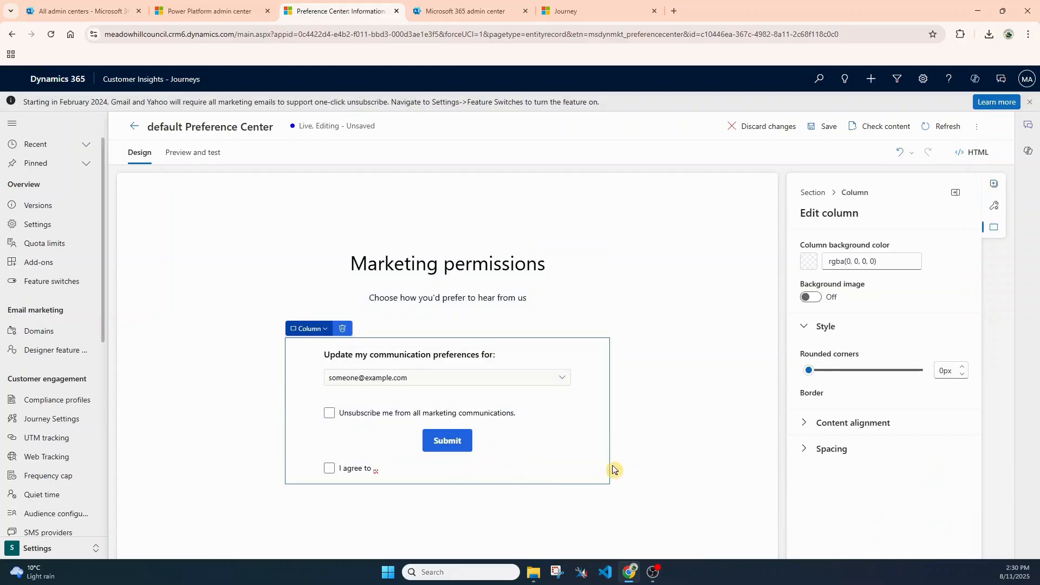
left_click(413, 470)
left_click_drag(608, 447, 596, 404)
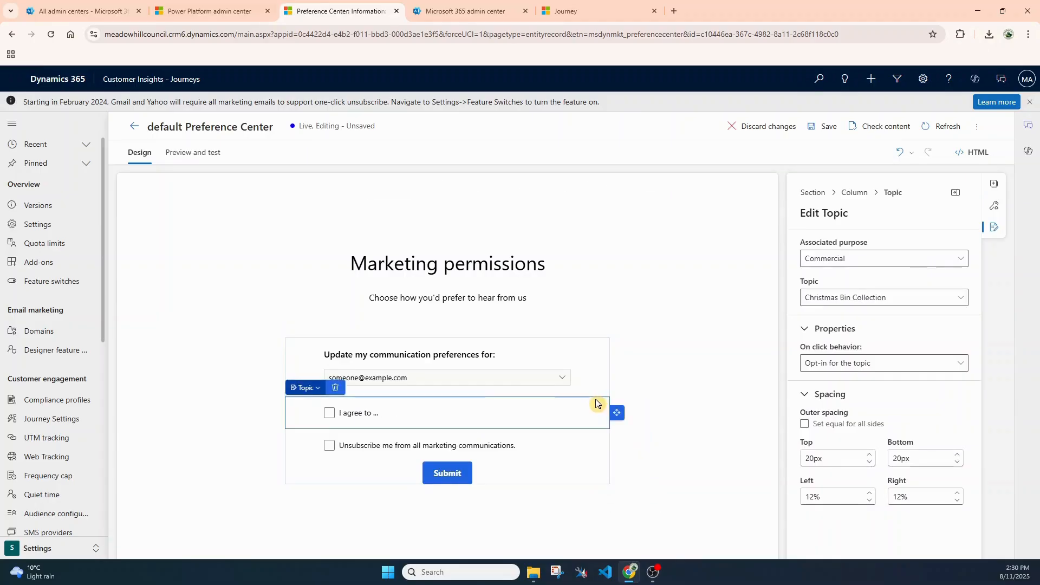
left_click(851, 302)
left_click(852, 314)
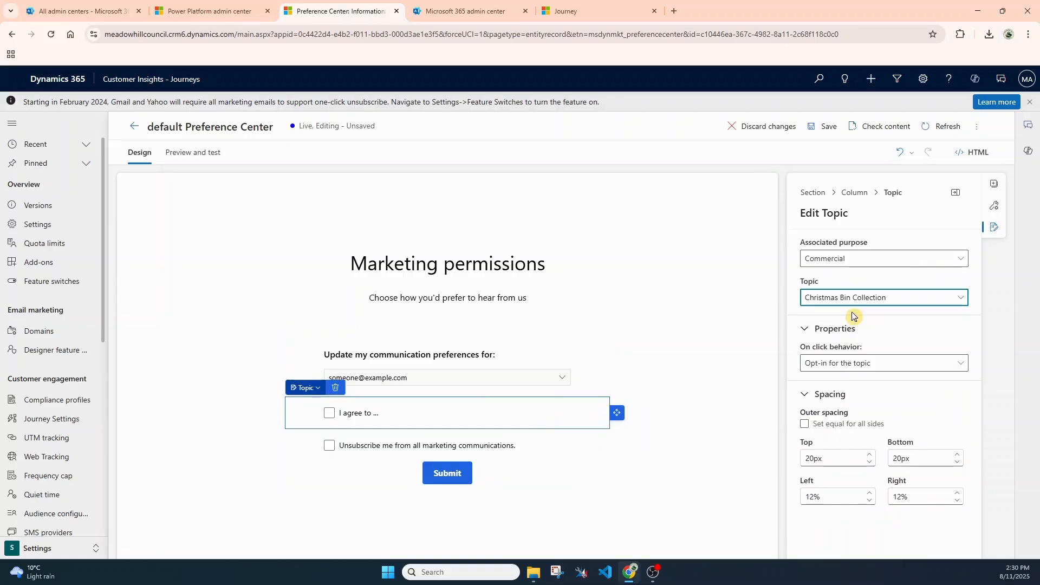
left_click(825, 126)
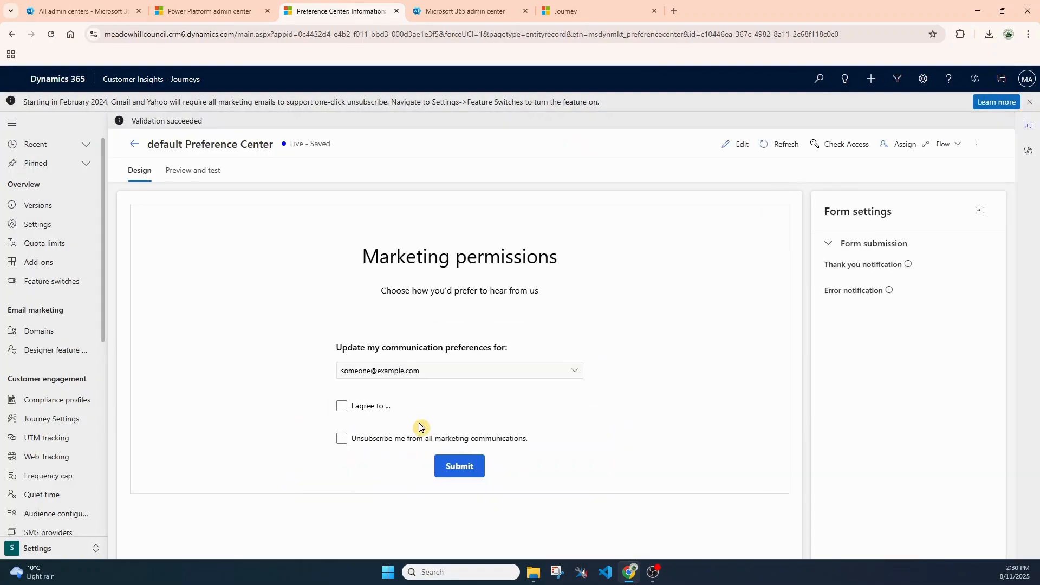
Reopen the live form for editing, change the topic label to "I agree to receive Christmas Bin Collection correspondence", and save
left_click(386, 410)
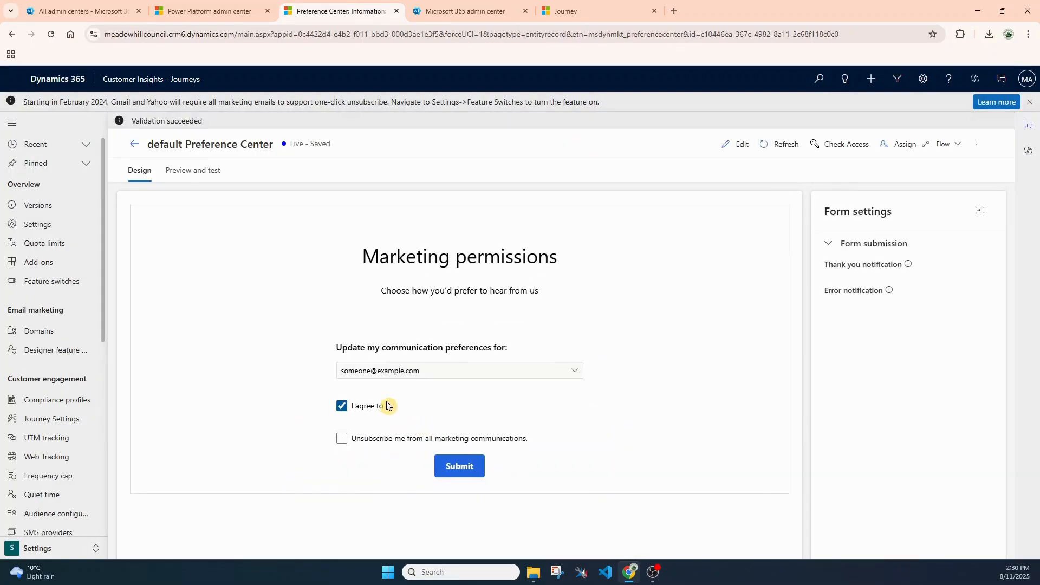
left_click(735, 144)
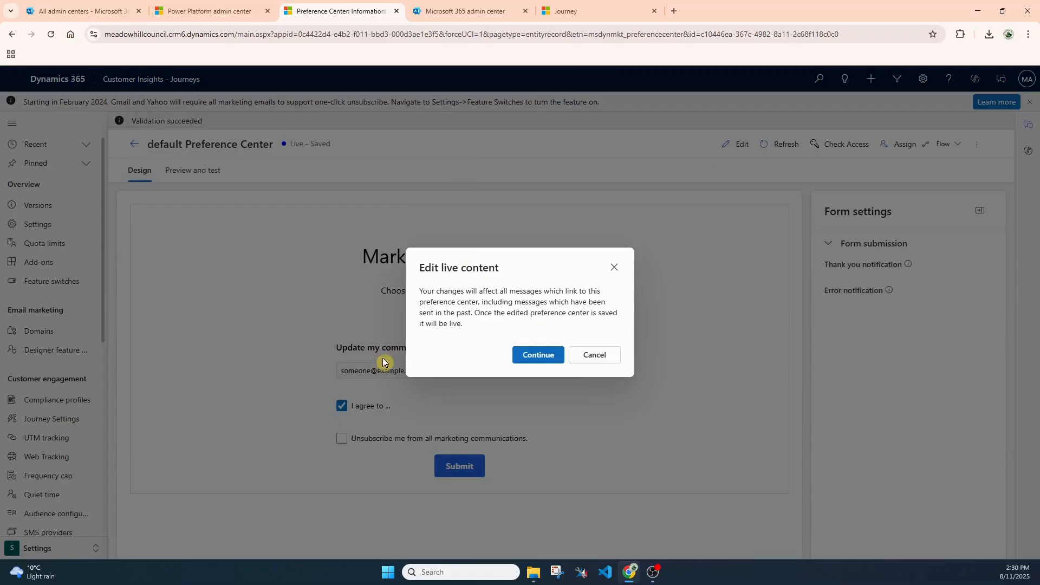
left_click(538, 354)
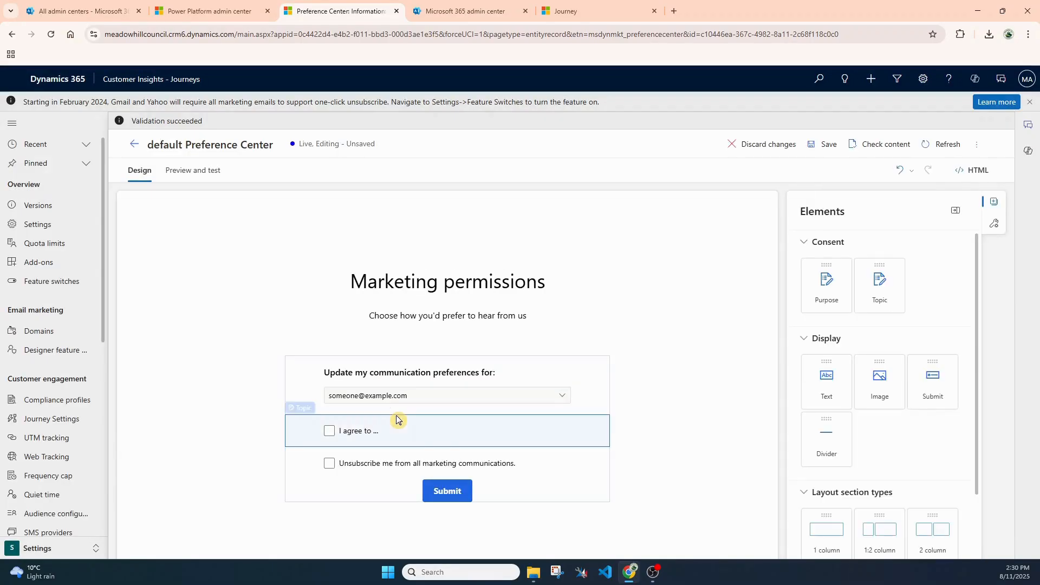
left_click(401, 433)
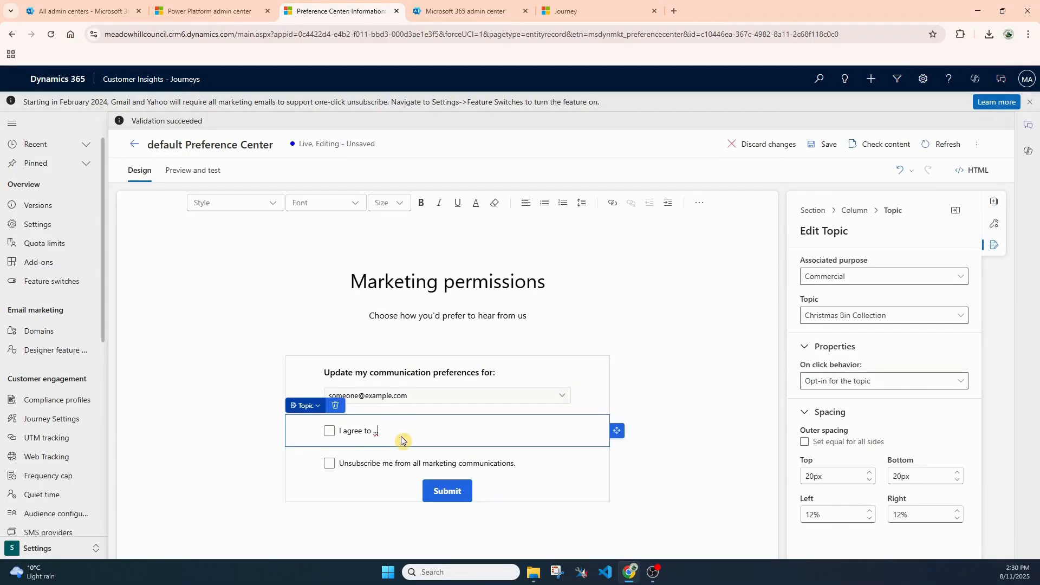
type("receive Christmas Bin Collection correspondence")
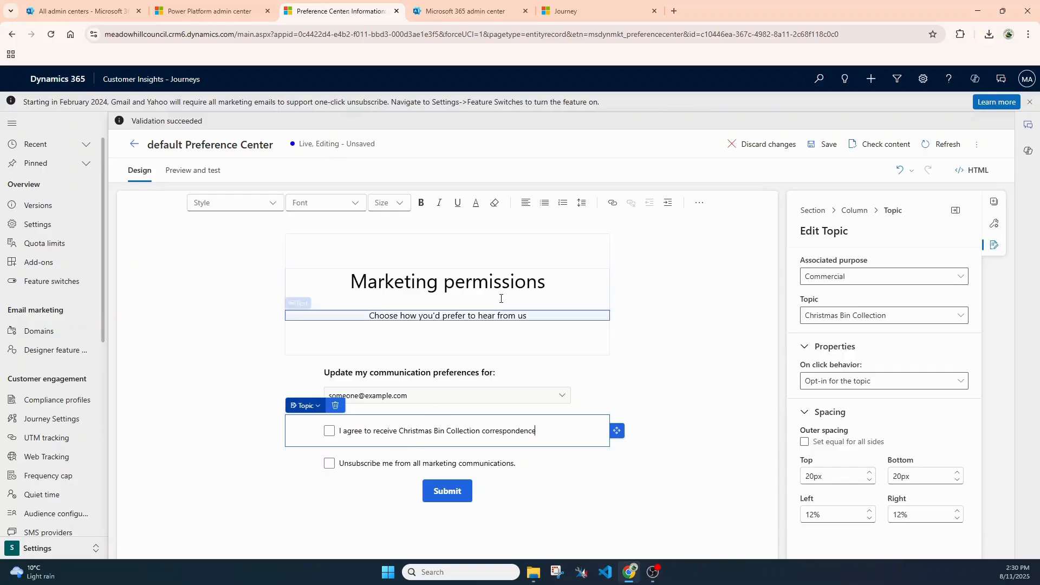
left_click(824, 144)
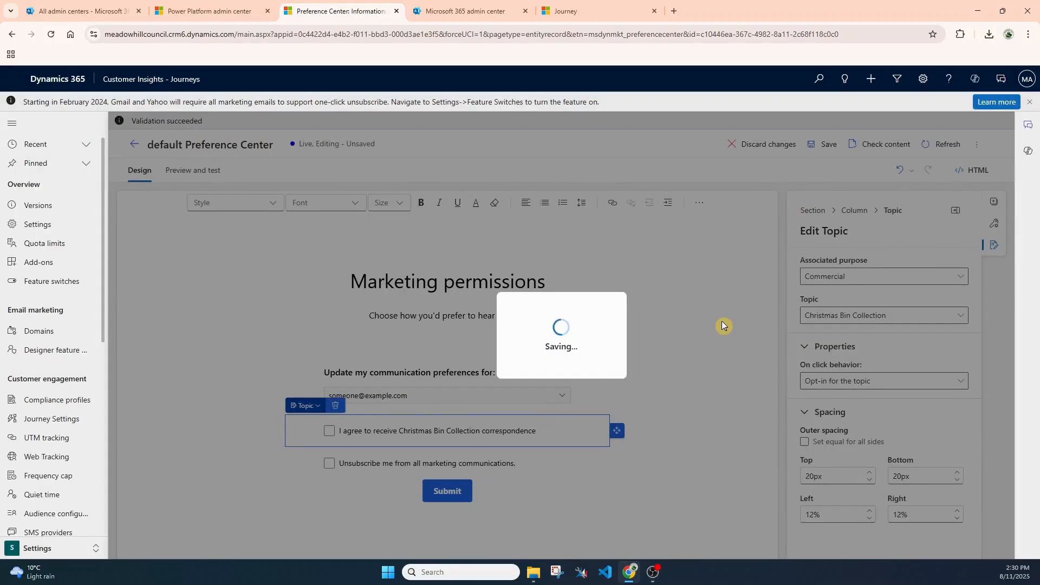